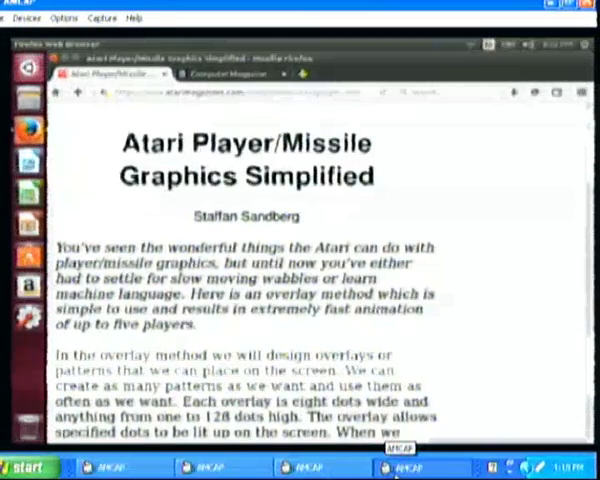
- Switch to the Atari screen capture showing the player/missile listing through line 530 GOTO 420
{"action": "left_click", "coordinate": [400, 468]}
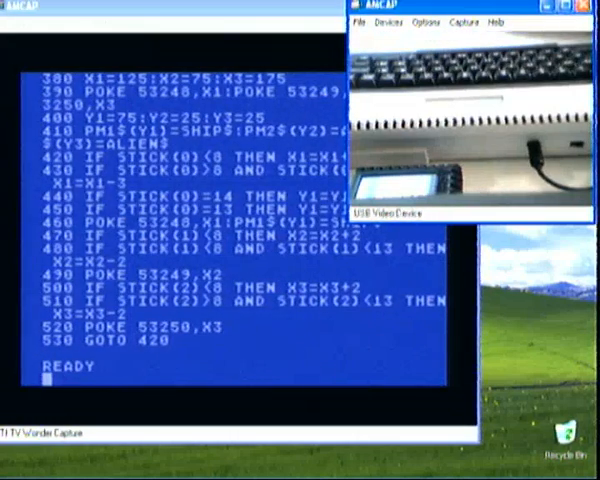
- Bring the TV Wonder Capture window to the front so the running ship and alien sprites are visible
{"action": "left_click", "coordinate": [266, 4]}
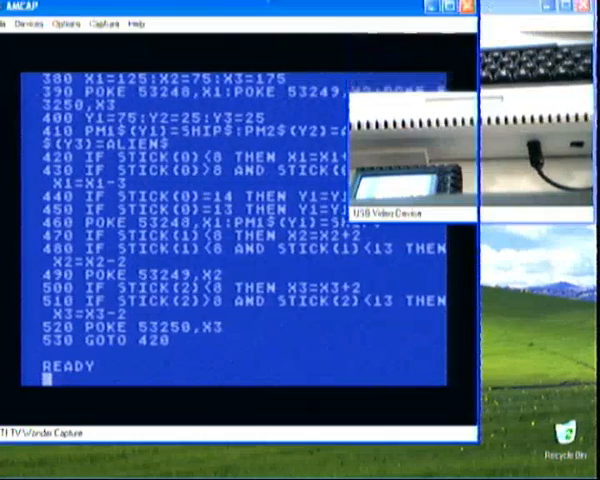